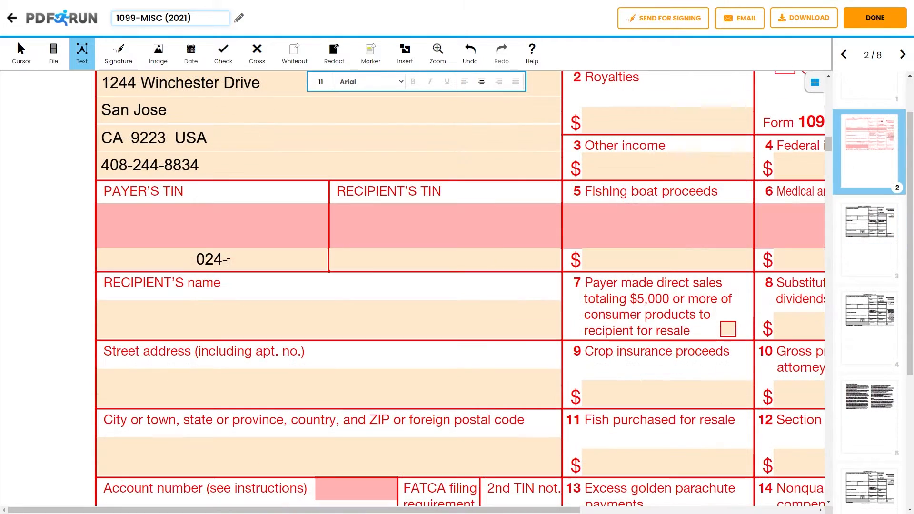
# Fill in the payer's TIN and the recipient's TIN, full name, street address, and city, state, postal code and country.
pyautogui.write('49-83')
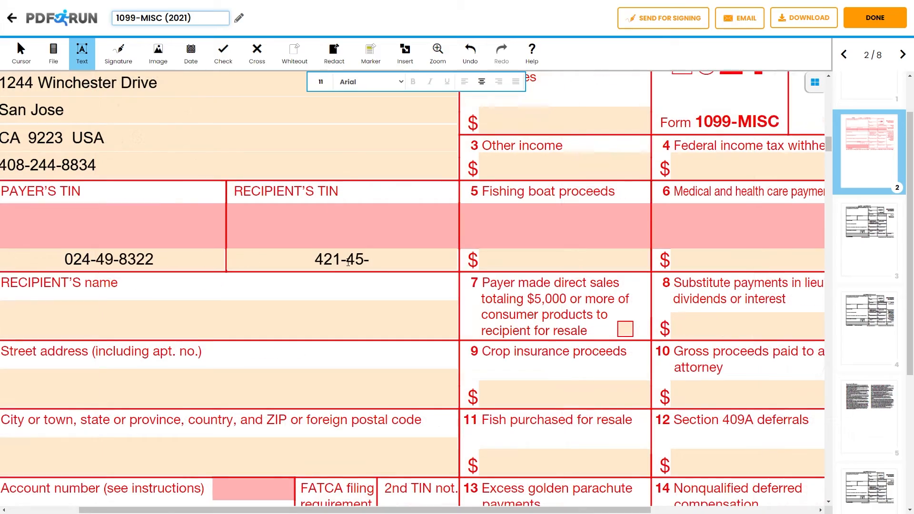
pyautogui.write('01')
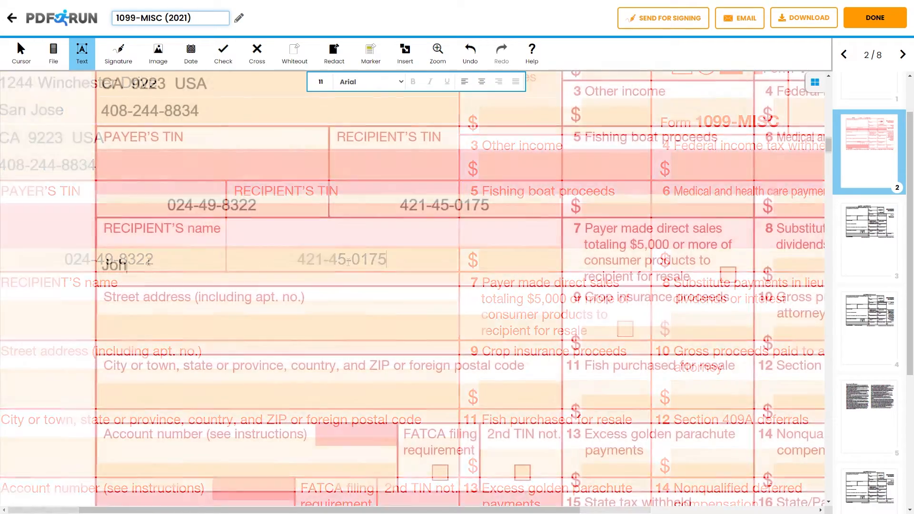
pyautogui.write('Williams')
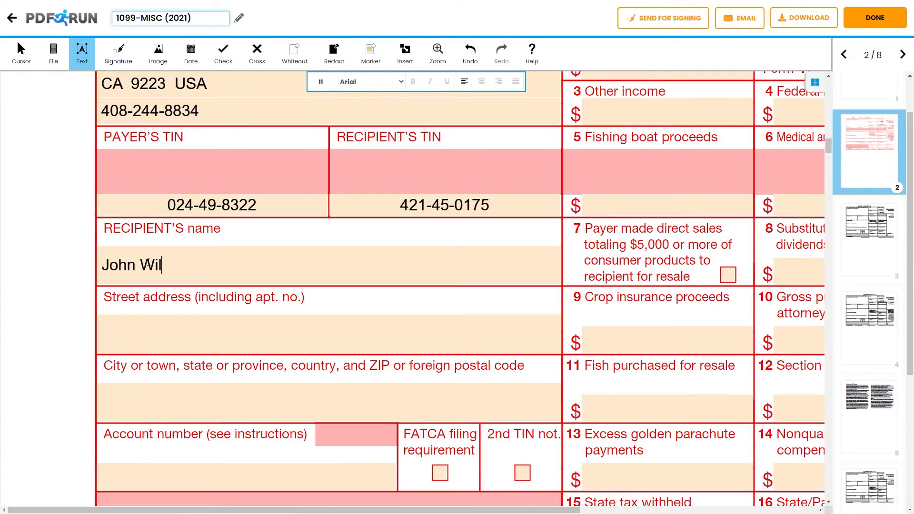
pyautogui.write('land')
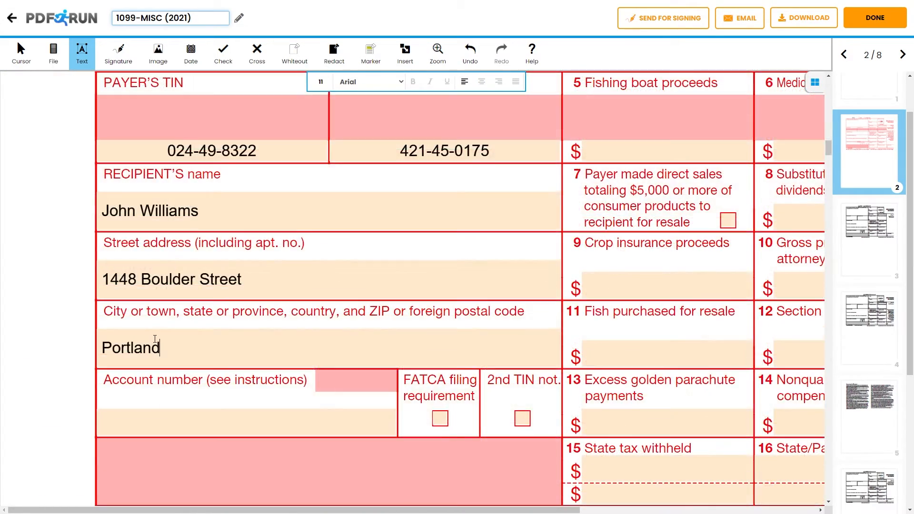
pyautogui.write(', OR')
pyautogui.write('9881 USA')
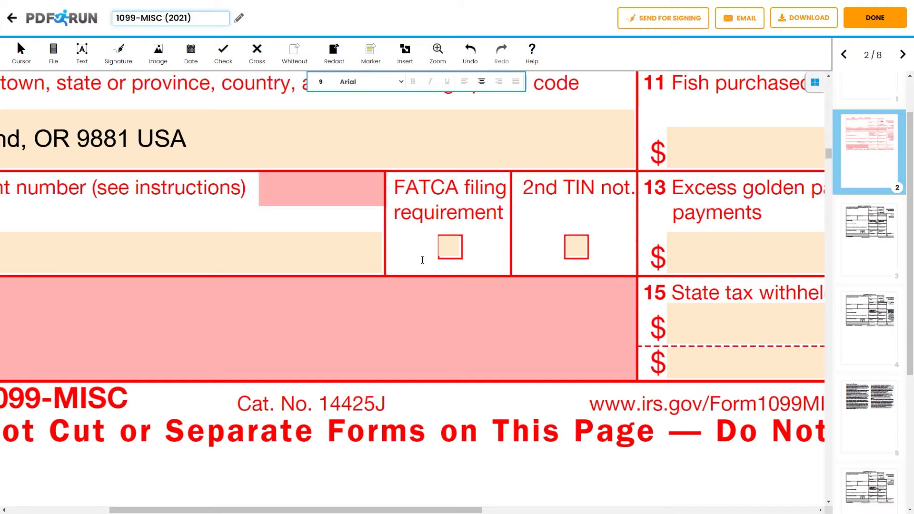
# Check the FATCA filing requirement box and enter the account number in its field.
pyautogui.click(449, 251)
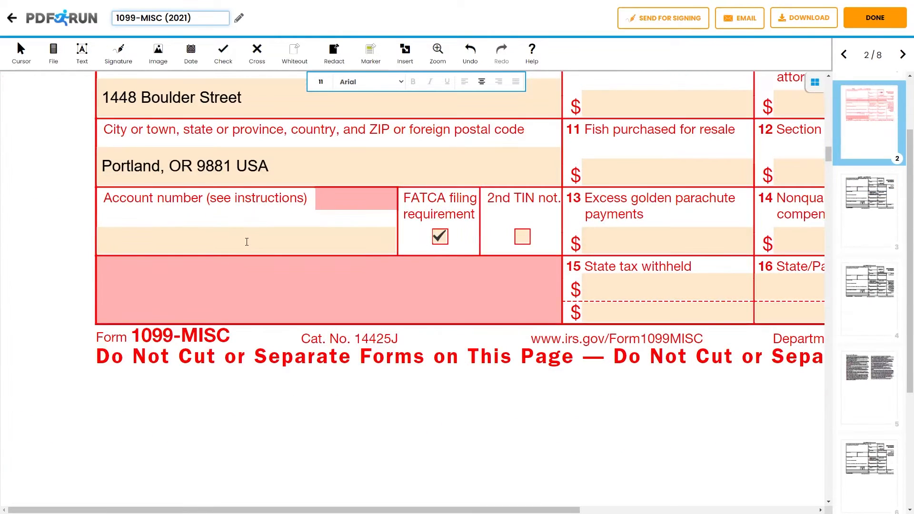
pyautogui.click(247, 242)
pyautogui.write('723')
pyautogui.write('5991')
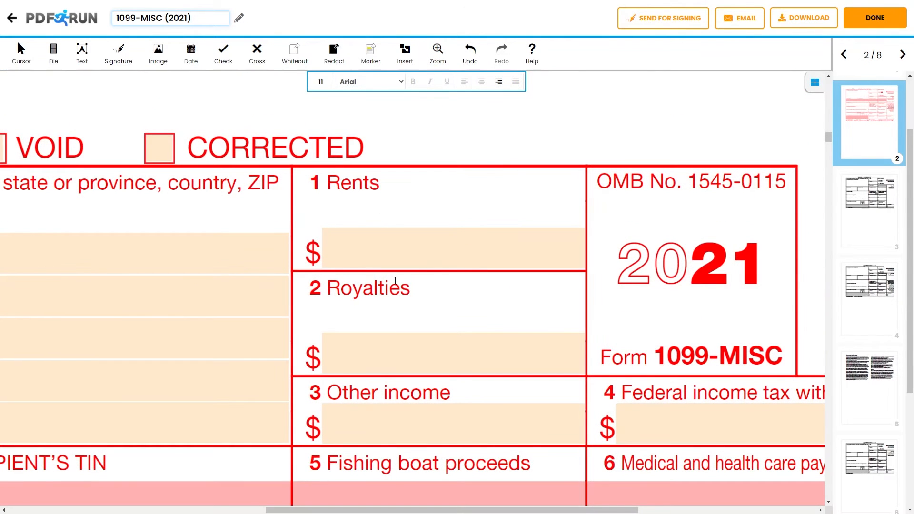
# Enter 23499.14 for rents in box 1 and 4823.75 for royalties in box 2.
pyautogui.click(433, 250)
pyautogui.write('23499.')
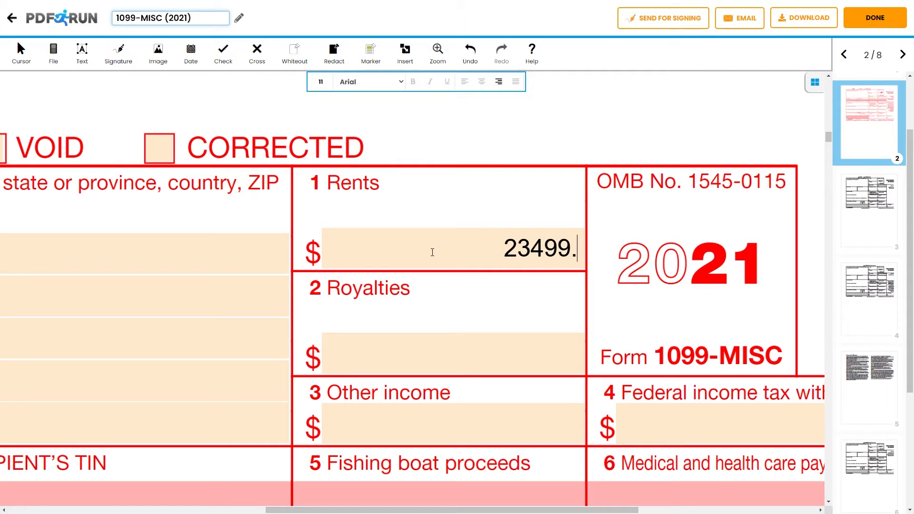
pyautogui.write('14')
pyautogui.scroll(-2, 432, 253)
pyautogui.click(555, 250)
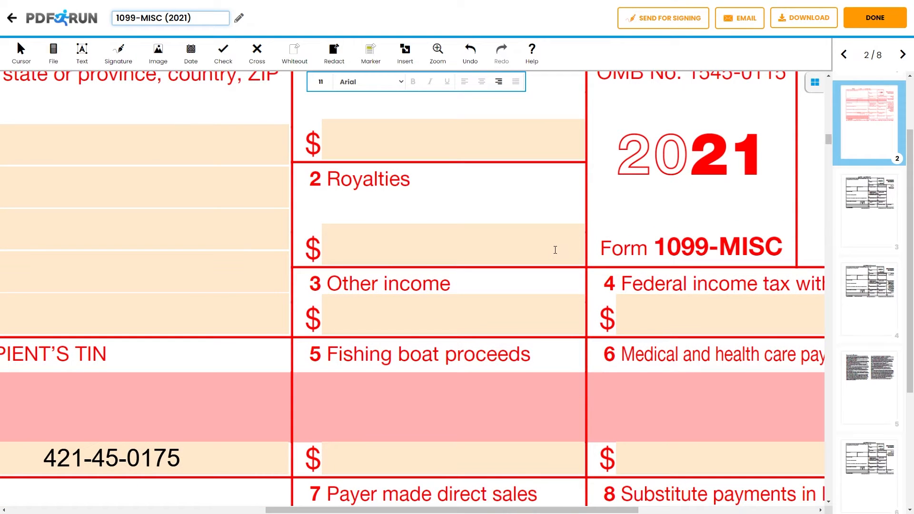
pyautogui.write('4823.75')
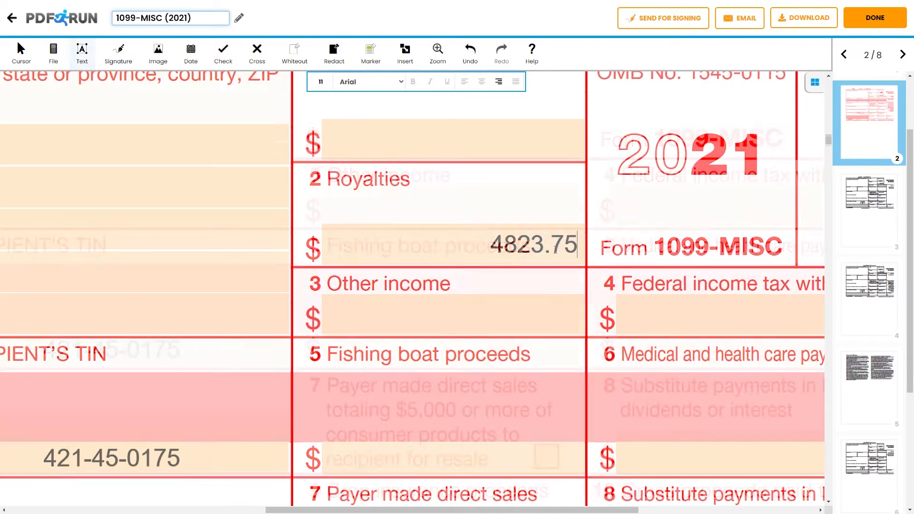
# Enter 7834.21 as other income in box 3 and 5811.93 as federal income tax withheld in box 4.
pyautogui.scroll(-2, 552, 238)
pyautogui.click(548, 209)
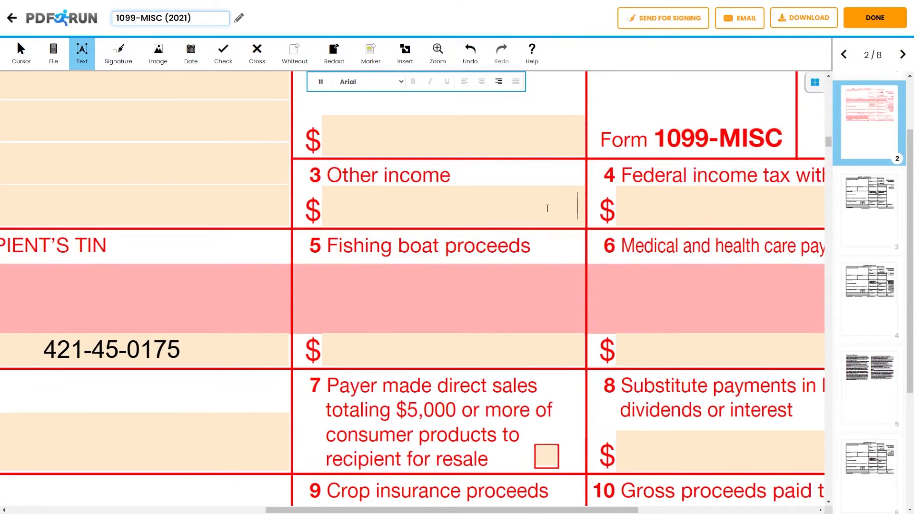
pyautogui.write('7834.21')
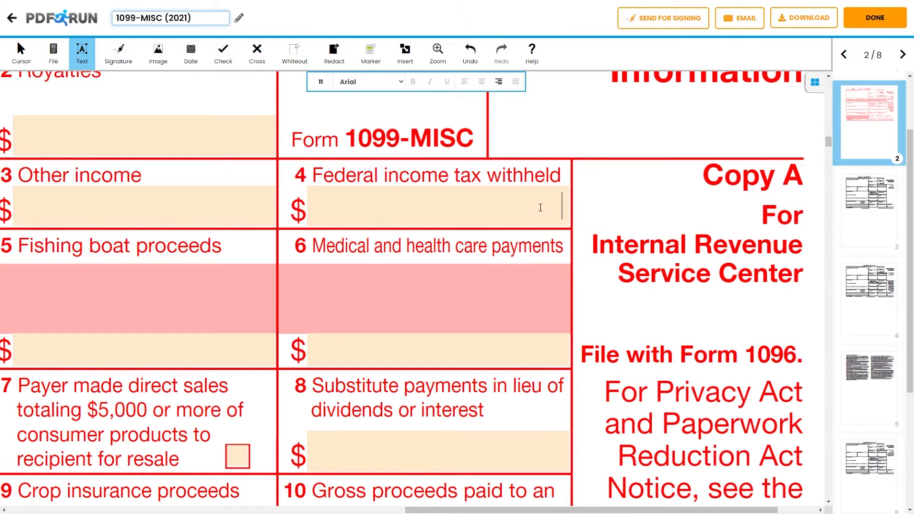
pyautogui.write('5811.93')
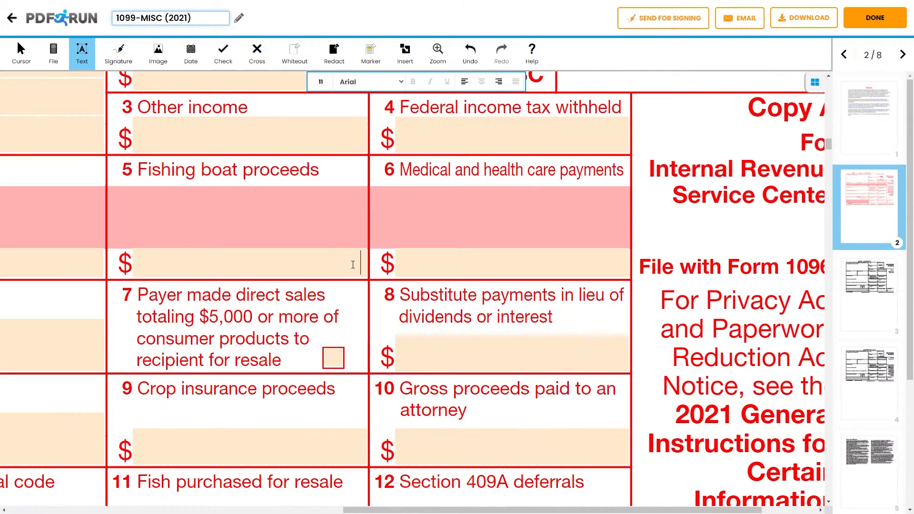
# Enter 4348.19 in box 5, 3477.06 in box 6 and 4771.50 in box 8, and mark the direct sales checkbox in box 7.
pyautogui.write('4348.19')
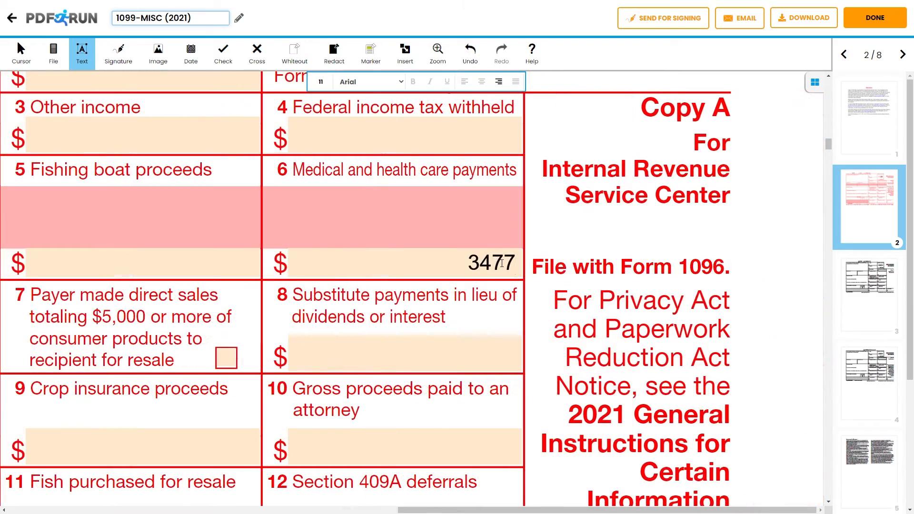
pyautogui.write('.06')
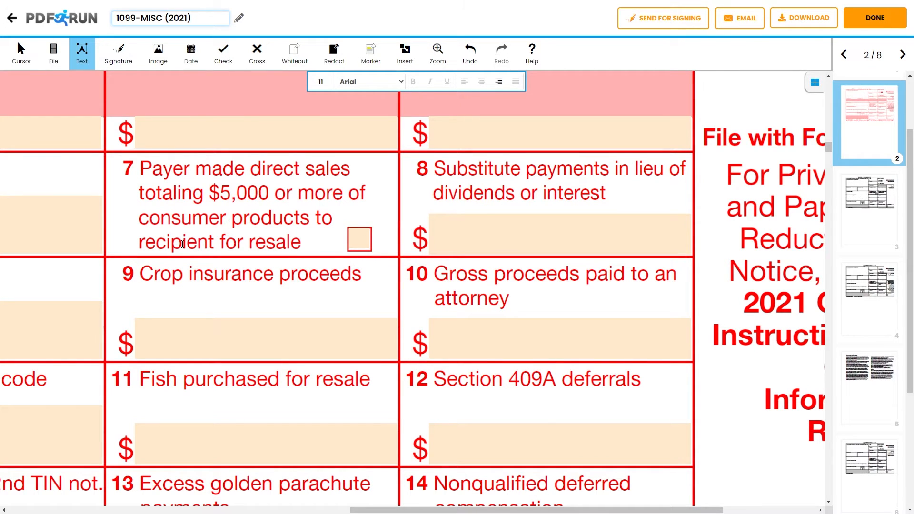
pyautogui.click(357, 244)
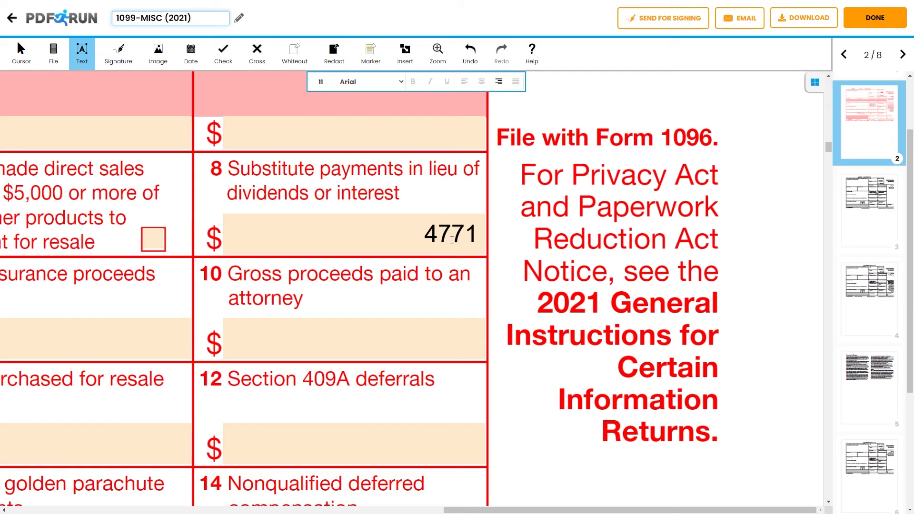
pyautogui.write('.50')
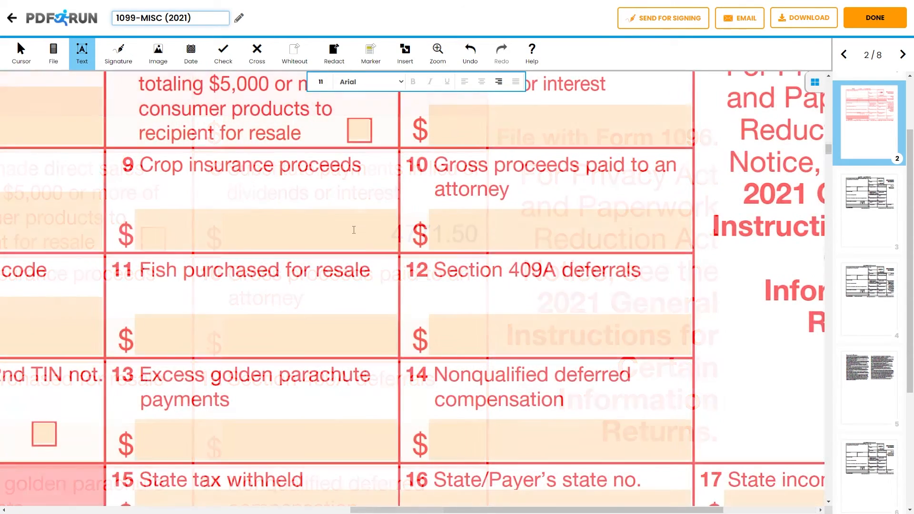
# Enter 2345 for crop insurance, 2481 for attorney proceeds, 1145.5 for fish purchased and 2459.11 for Section 409A deferrals in boxes 9 to 12.
pyautogui.write('2345.')
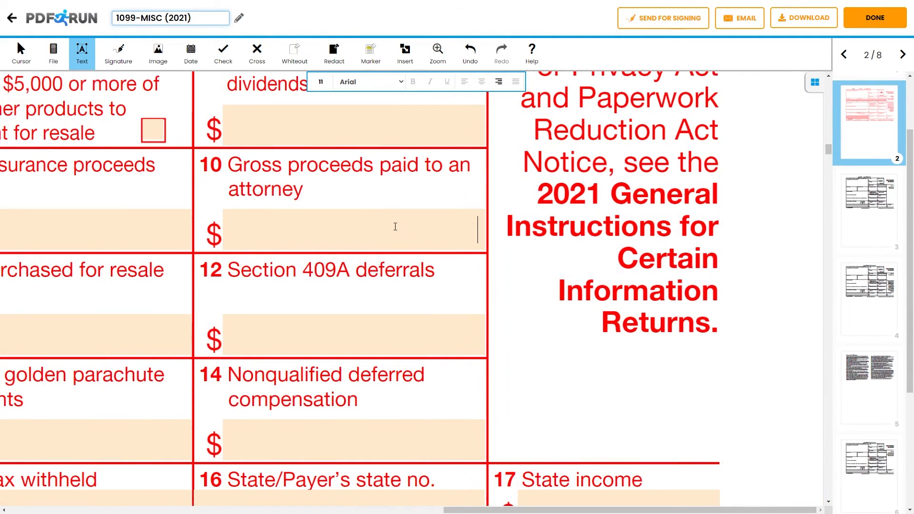
pyautogui.write('2481.')
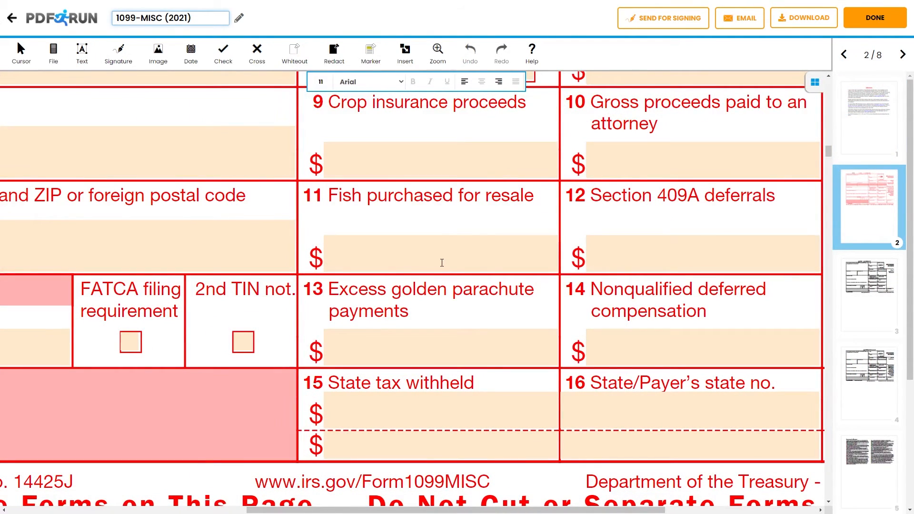
pyautogui.write('1145.5')
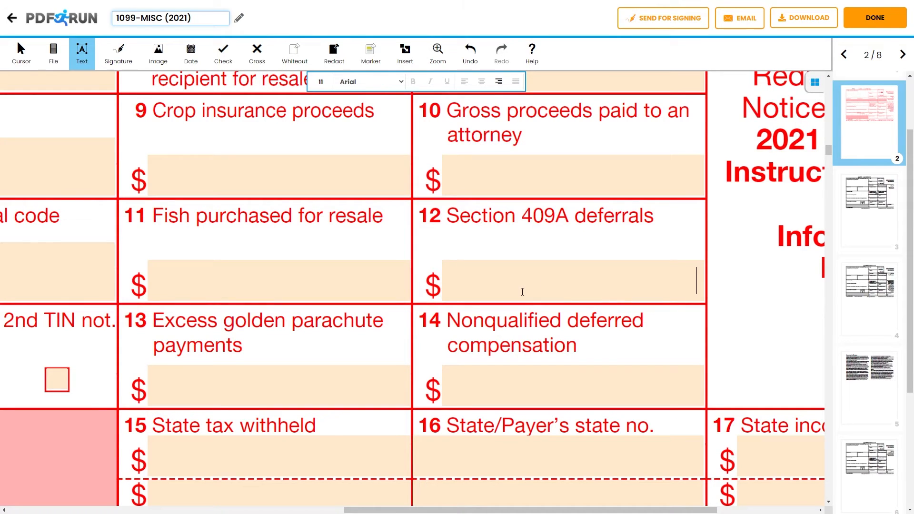
pyautogui.write('2459.11')
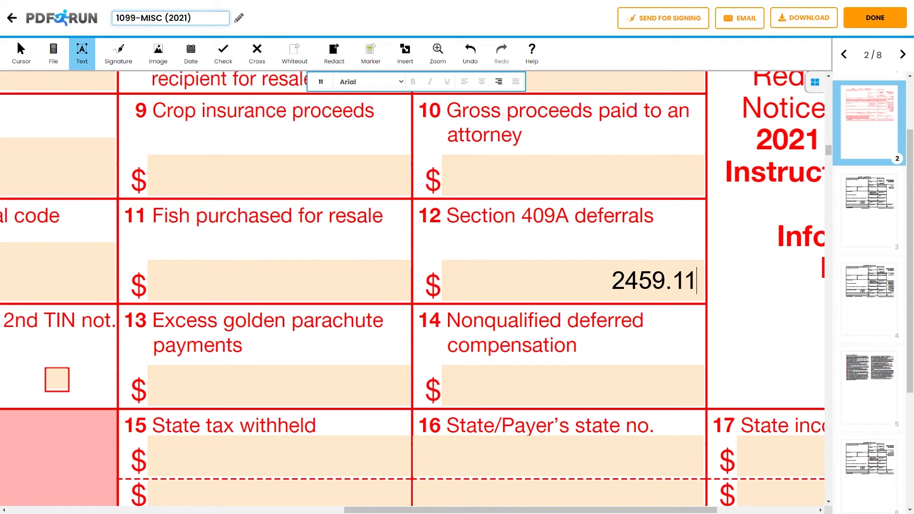
# Enter 11245.82 for excess golden parachute payments in box 13 and 6671.39 for nonqualified deferred compensation in box 14.
pyautogui.scroll(-2, 346, 261)
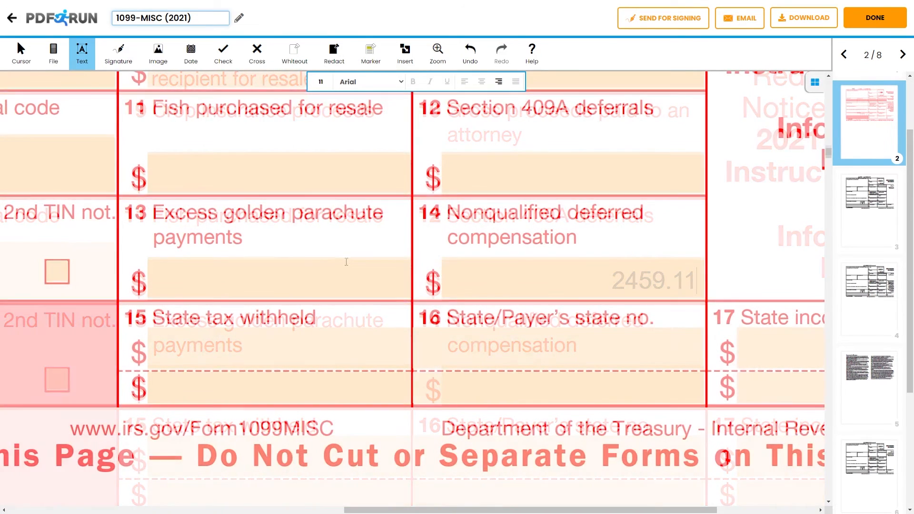
pyautogui.click(357, 270)
pyautogui.write('11245.')
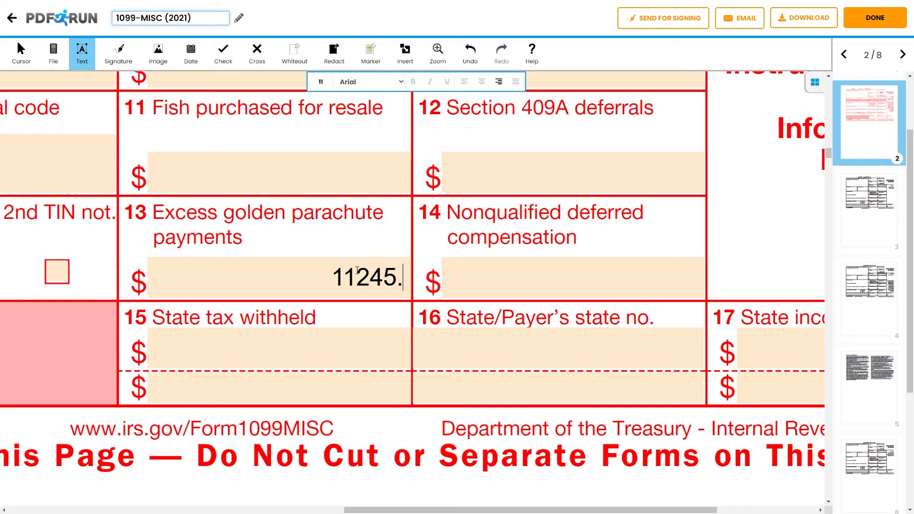
pyautogui.write('82')
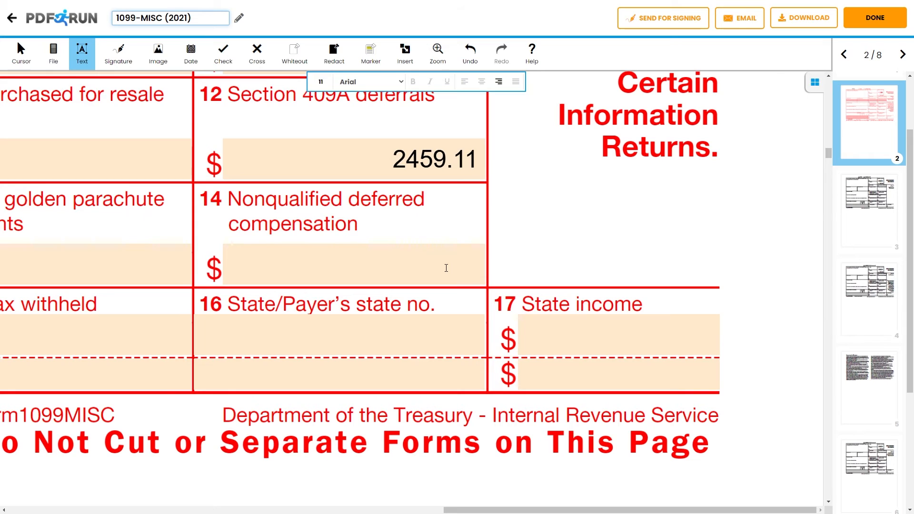
pyautogui.write('6671.39')
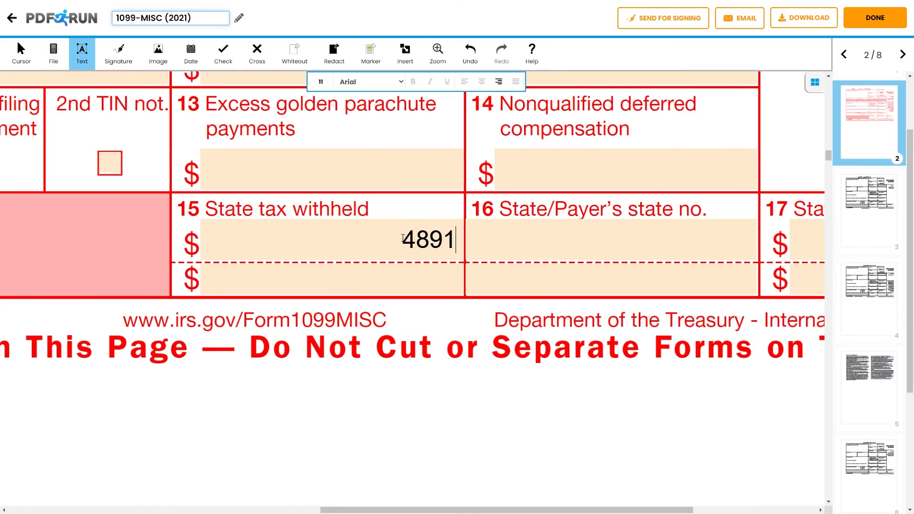
# Fill in the first state row with 4891.46 tax withheld, the payer's state number and 65711.83 state income.
pyautogui.write('.46')
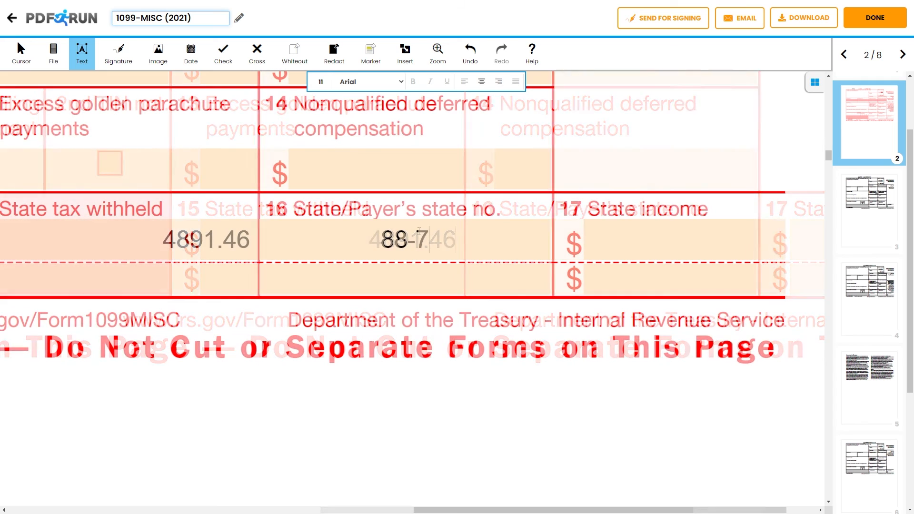
pyautogui.write('910456')
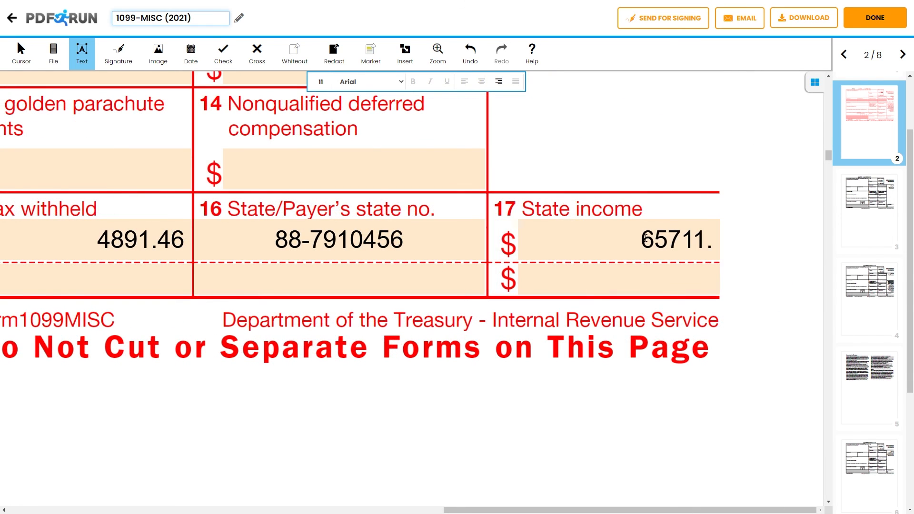
pyautogui.write('83')
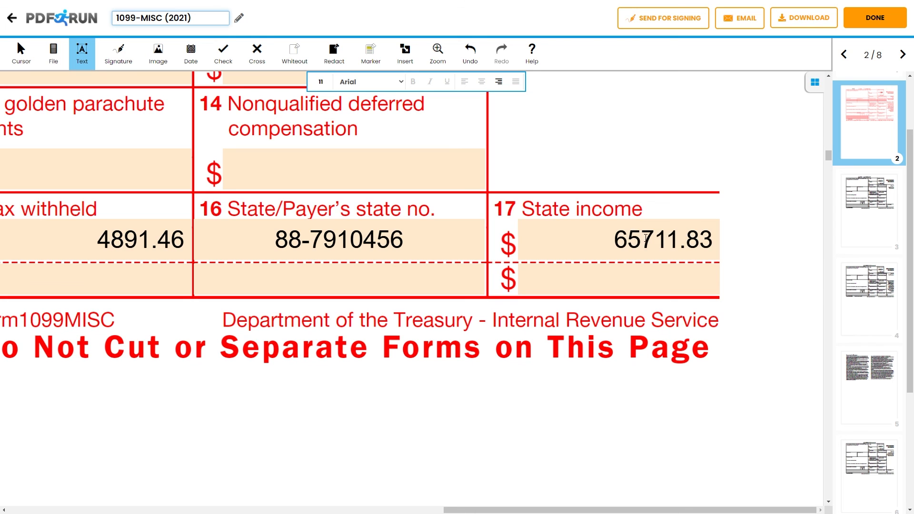